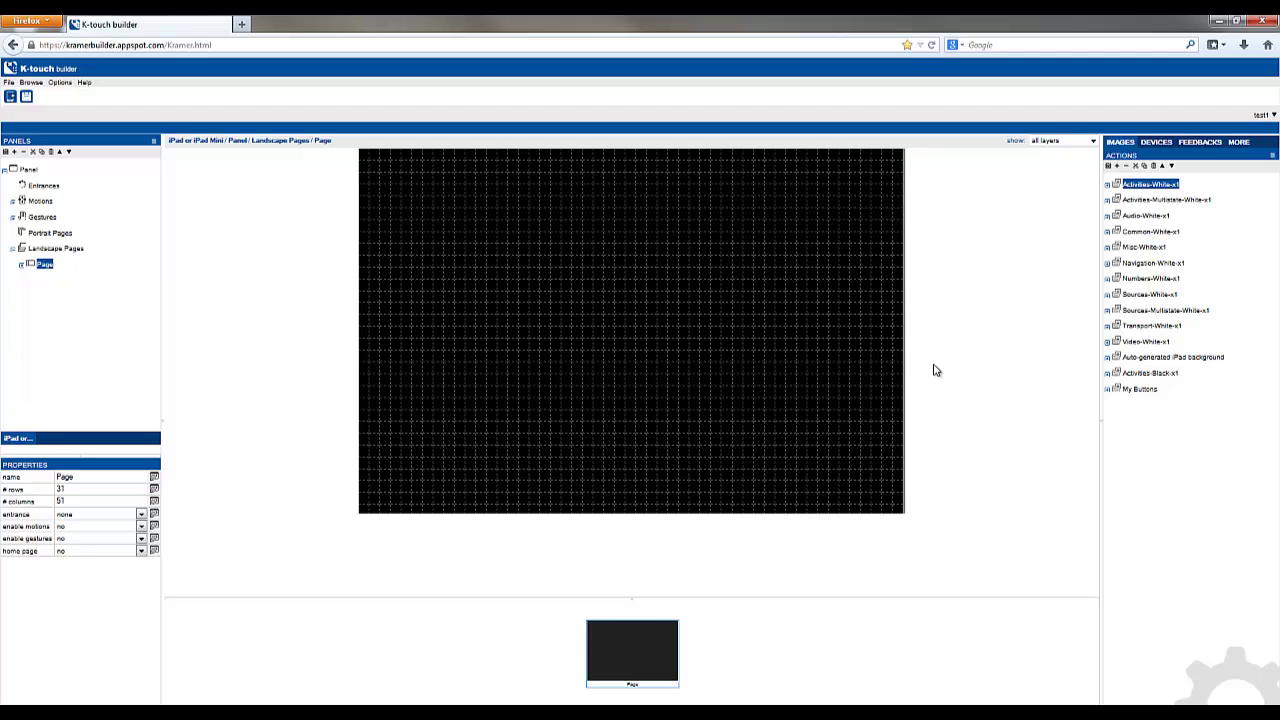
Step: Open the canvas 'show' dropdown to choose which layers are displayed
click(1094, 144)
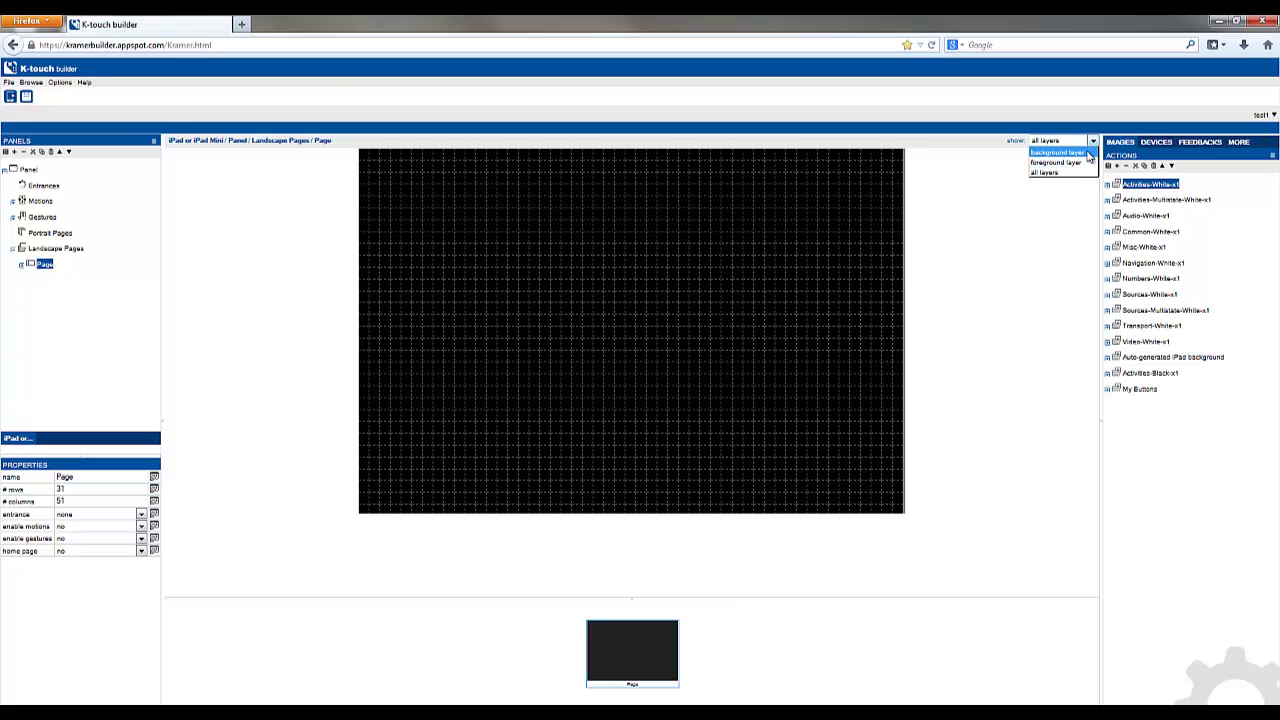
Step: Show only the background layer and apply a dark texture from the Auto-generated iPad background images
click(1090, 154)
click(1110, 359)
drag(1274, 196, 474, 271)
Step: Switch the canvas view back to all layers
click(1094, 141)
click(1078, 174)
drag(1273, 352, 1275, 192)
Step: Drag the Apple TV, Blu-ray and DirecTV icons from Sources-Multistate-White-x1 onto the page
click(1107, 359)
click(1107, 311)
drag(650, 330, 500, 363)
drag(1170, 400, 640, 366)
scroll(1190, 562, down, 5)
drag(1180, 570, 800, 377)
Step: Nudge the Apple TV, Blu-ray and DirecTV buttons with the arrow keys into one aligned row
click(508, 315)
key(Down)
key(Down)
key(Down)
key(Up)
key(Up)
key(Up)
key(Left)
key(Right)
key(Right)
key(Right)
key(Left)
key(Right)
click(621, 316)
key(Down)
key(Left)
click(789, 336)
key(Left)
key(Left)
key(Left)
key(Left)
key(Left)
key(Left)
Step: Collapse the source images and expand the Common-White-x1 image set
scroll(1274, 240, up, 5)
click(1108, 312)
click(1108, 312)
click(1108, 232)
scroll(1240, 395, down, 3)
scroll(1236, 405, down, 1)
Step: Place the volume-up and volume-down buttons on the right and nudge them into position
drag(1147, 530, 872, 250)
drag(1192, 458, 885, 451)
key(Down)
key(Down)
key(Up)
click(883, 205)
key(Down)
key(Down)
key(Down)
Step: In DEVICES, expand Virtual Device 11 and list its Network Codes
drag(1271, 296, 1271, 200)
click(1107, 233)
click(1155, 143)
click(1108, 185)
click(1116, 204)
click(1116, 201)
drag(1273, 208, 1274, 268)
Step: Expand Virtual Device 12's network codes and scroll through them
click(1108, 699)
click(1115, 684)
drag(1274, 398, 1274, 462)
scroll(1190, 440, down, 7)
scroll(1262, 335, up, 10)
Step: Link BUTTON 3–7 to the Apple TV, Blu-ray, DirecTV, volume-up and volume-down buttons
drag(1166, 247, 528, 334)
drag(1162, 262, 638, 328)
drag(1156, 278, 743, 337)
drag(1163, 294, 877, 226)
drag(1160, 309, 877, 421)
Step: Review the command details of BUTTON 4 through BUTTON 7
click(1152, 262)
click(1156, 278)
click(1152, 295)
click(1152, 311)
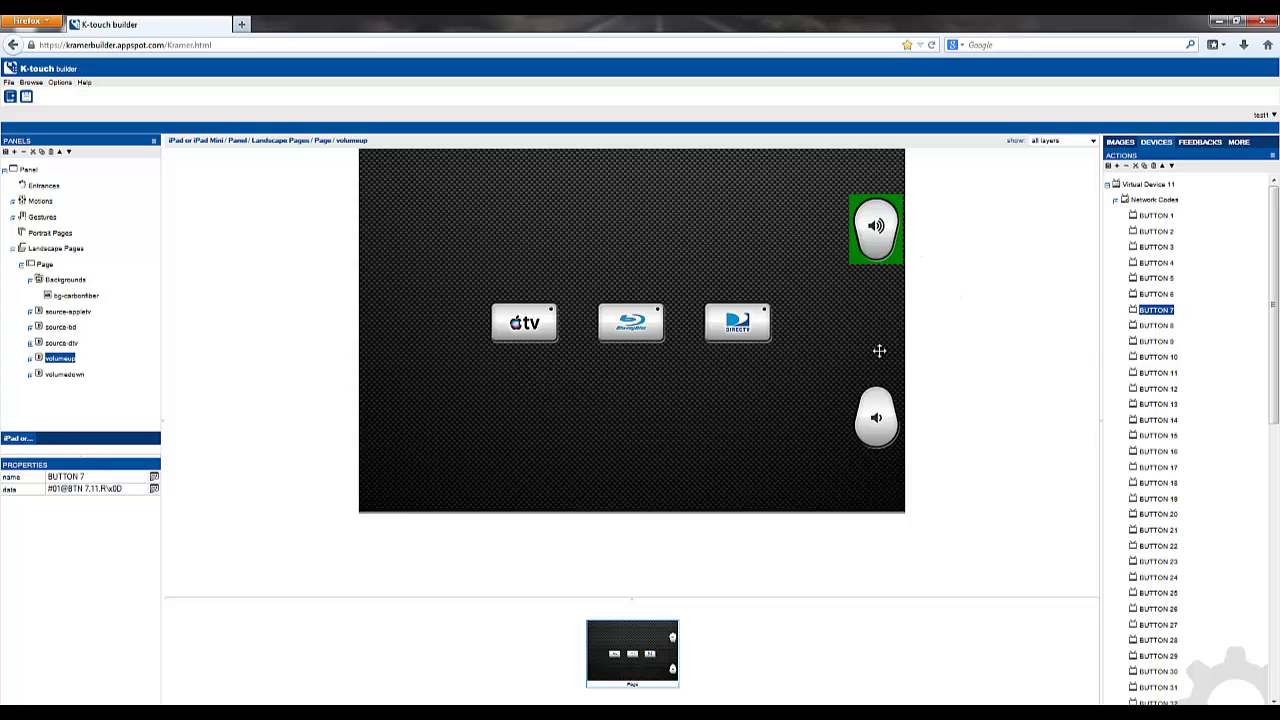
Step: Add a second panel to the project and name it Home
click(767, 428)
click(28, 171)
click(14, 151)
click(88, 478)
text(Home)
key(Return)
Step: Rename the original panel to System On and select the Home panel
text(System On)
key(Return)
click(25, 393)
Step: Add a landscape page to Home and show only its background layer
click(568, 268)
click(1092, 141)
click(1057, 152)
Step: Browse the Auto-generated iPad background textures in the image library
click(1121, 142)
click(1108, 357)
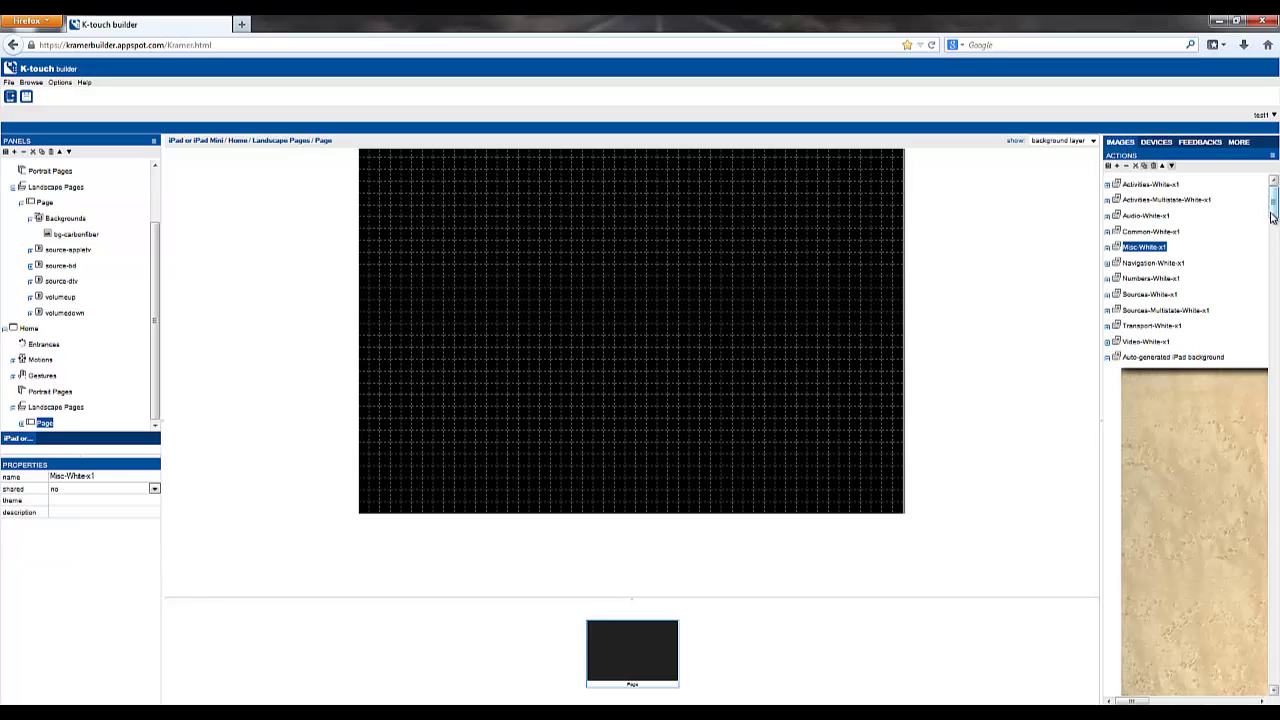
drag(1273, 213, 575, 311)
drag(155, 250, 155, 172)
Step: Check the System On page's Copy options, then open Home's empty landscape Page
click(43, 266)
right_click(44, 268)
mouse_move(96, 292)
click(42, 265)
drag(150, 216, 150, 288)
click(42, 396)
drag(1271, 348, 1268, 190)
Step: Place a Common-White-x1 power-on button near the Home page centre and link it to BUTTON 1
click(1108, 358)
click(1108, 232)
drag(1274, 280, 617, 343)
key(Up)
key(Up)
key(Right)
key(Down)
click(1156, 142)
drag(1155, 215, 625, 333)
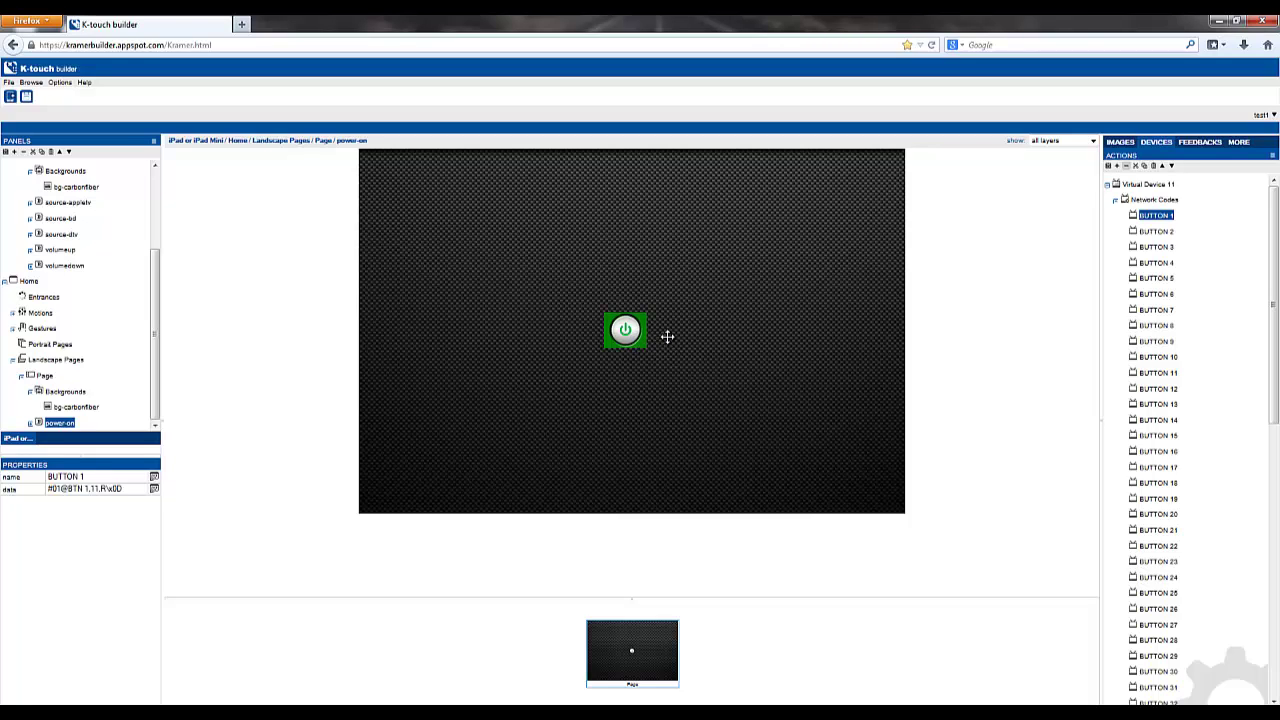
Step: Convert the power-on button to a link targeting panel System On, page Page
right_click(628, 338)
click(647, 428)
click(141, 539)
click(106, 549)
click(141, 564)
click(103, 575)
Step: Place the red power-off image at the top-left of System On's Page
drag(157, 329, 160, 209)
click(44, 264)
click(1121, 142)
click(1143, 380)
drag(1145, 383, 392, 193)
Step: Link the power-off button to the Home panel and assign it the BUTTON 2 command
right_click(389, 182)
click(408, 254)
click(141, 539)
click(105, 561)
click(1156, 142)
drag(1160, 231, 388, 170)
Step: Add a Label widget to the page and name it Sources
click(1244, 147)
click(1130, 203)
drag(1138, 247, 586, 286)
drag(106, 477, 52, 484)
text(Sources)
key(Return)
Step: Size the Sources label 15 wide by 3 tall, Helvetica at font size 28
double_click(80, 514)
text(15)
key(Return)
text(3)
key(Return)
click(95, 540)
click(95, 540)
drag(72, 550, 52, 556)
text(28)
key(Return)
Step: Make the Sources text bold, keep it white, and centre-align it
click(80, 563)
click(75, 580)
click(96, 577)
click(96, 580)
click(99, 589)
click(81, 600)
click(88, 590)
click(89, 609)
Step: Drag the Sources label on the canvas one row down and one column left
drag(632, 285, 629, 277)
Step: Add a panel named Drawer Panel after System On and give it a landscape page
click(40, 170)
click(14, 152)
drag(84, 476, 44, 484)
text(Drawer Panel)
key(Return)
click(568, 270)
Step: Place play, pause, stop, rewind and fast-forward images from Transport-White-x1 onto the page
click(1124, 143)
click(1108, 327)
drag(1163, 467, 600, 186)
drag(1168, 432, 497, 202)
drag(1162, 617, 699, 213)
drag(1175, 548, 412, 165)
drag(1184, 392, 817, 177)
Step: Nudge each transport button with arrow keys so all five sit in row 1
click(605, 179)
key(Right)
key(Right)
key(Up)
click(700, 216)
key(Right)
key(Up)
key(Up)
key(Up)
key(Up)
click(508, 201)
key(Up)
key(Up)
key(Up)
key(Right)
key(Right)
key(Right)
key(Right)
click(416, 172)
key(Right)
key(Right)
key(Right)
key(Right)
key(Right)
key(Right)
click(818, 186)
key(Up)
key(Left)
key(Left)
key(Left)
key(Left)
Step: Assign BUTTON 8 to BUTTON 12 to the transport buttons, stop getting 10, fast-forward 11
click(1152, 142)
drag(1162, 326, 626, 166)
drag(1152, 341, 545, 176)
drag(1142, 358, 715, 169)
drag(1155, 371, 779, 173)
drag(1148, 388, 477, 168)
drag(155, 343, 142, 186)
Step: On System On's Page, place a Drawer widget along the bottom of the canvas
click(45, 264)
click(1238, 144)
click(1141, 278)
drag(1118, 298, 617, 504)
Step: Point the drawer at Drawer Panel / Page, 10 percent, initially open no, pinned no
click(141, 538)
click(82, 570)
click(138, 564)
click(115, 574)
click(79, 500)
drag(79, 500, 41, 498)
text(10)
key(Return)
click(141, 514)
click(142, 515)
click(141, 526)
click(141, 527)
Step: Save all panels, then download a project backup via File > Backup/Download
click(25, 101)
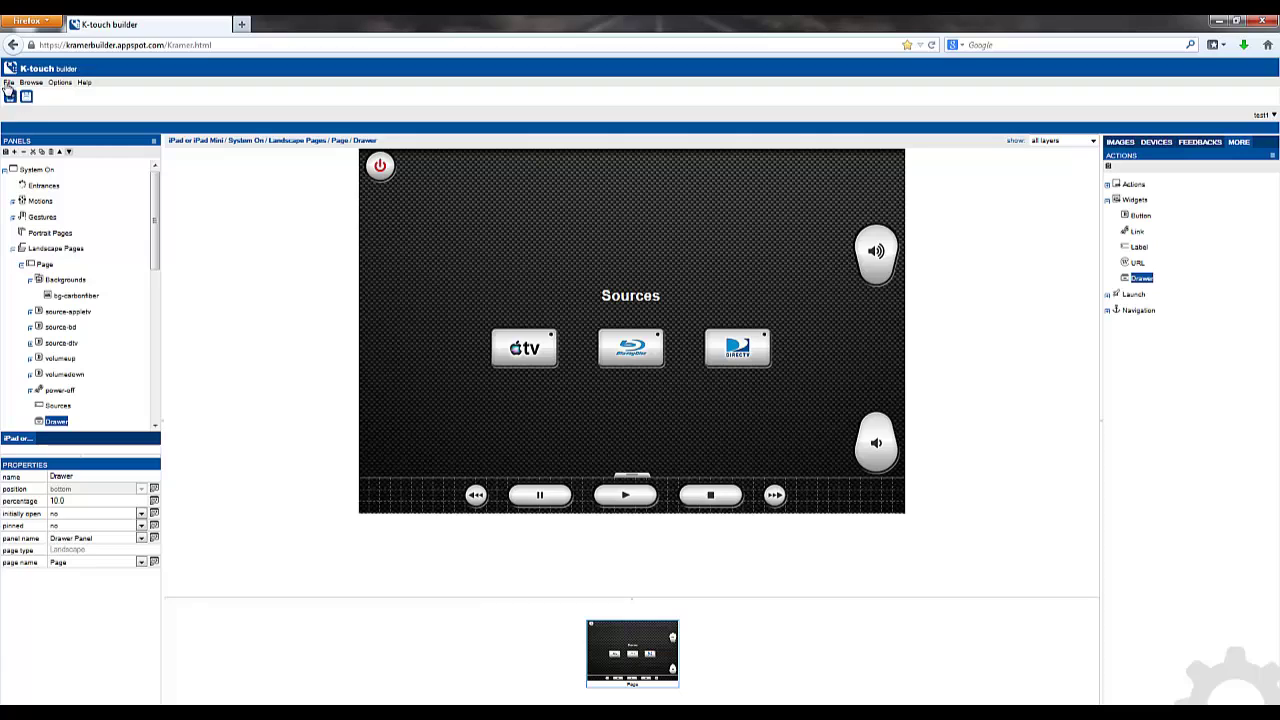
click(8, 84)
click(30, 140)
click(584, 387)
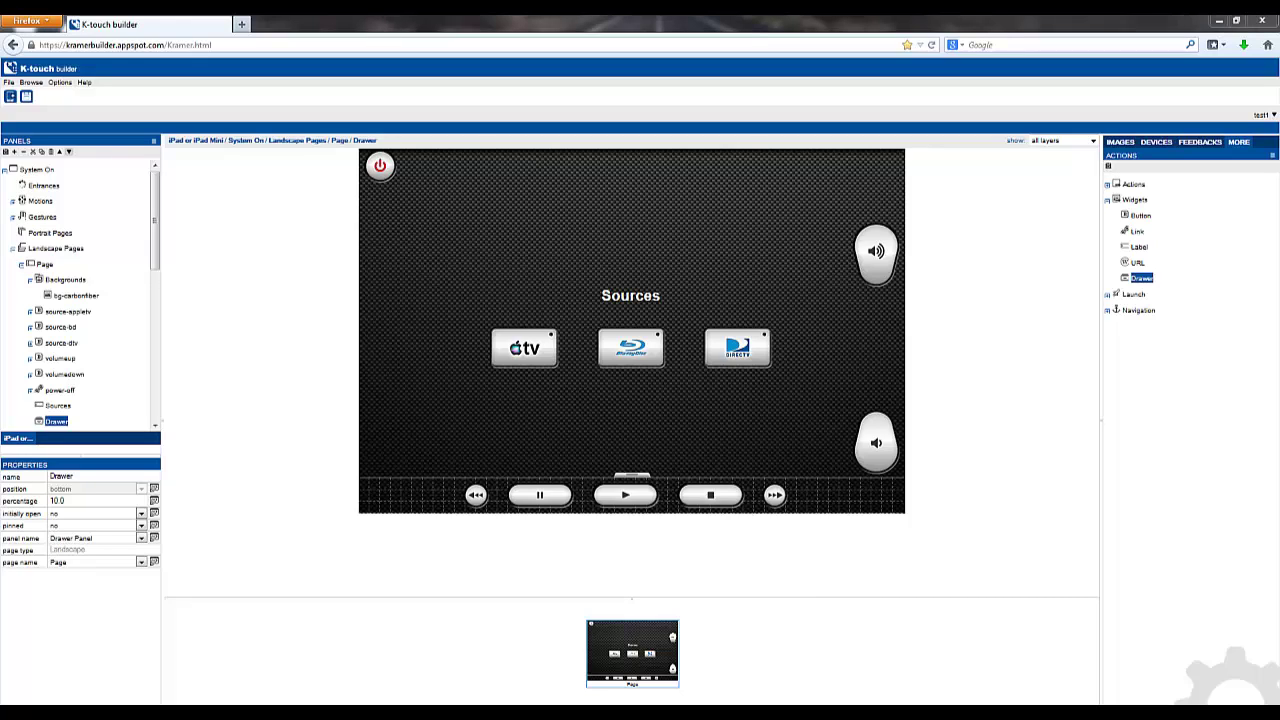